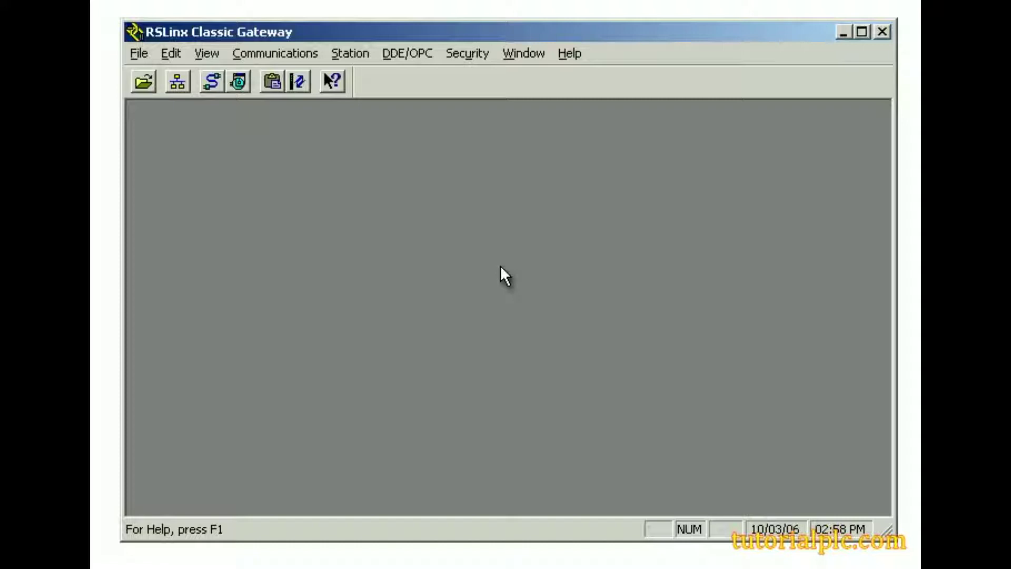
Step: Add a new SLC 500 (DH485) Emulator driver in Configure Drivers
{"action": "left_click", "coordinate": [316, 55]}
{"action": "left_click", "coordinate": [343, 102]}
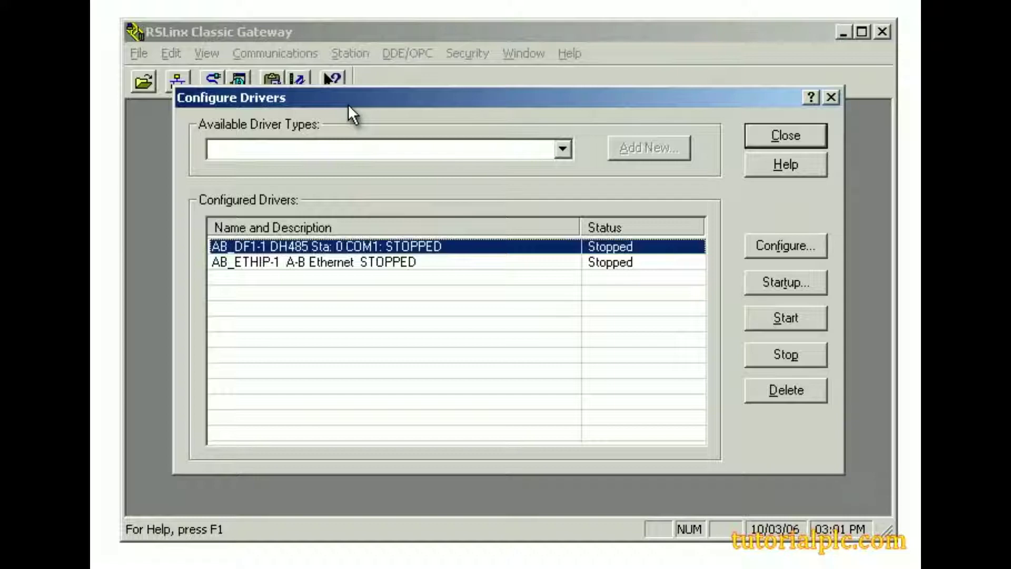
{"action": "left_click", "coordinate": [562, 149]}
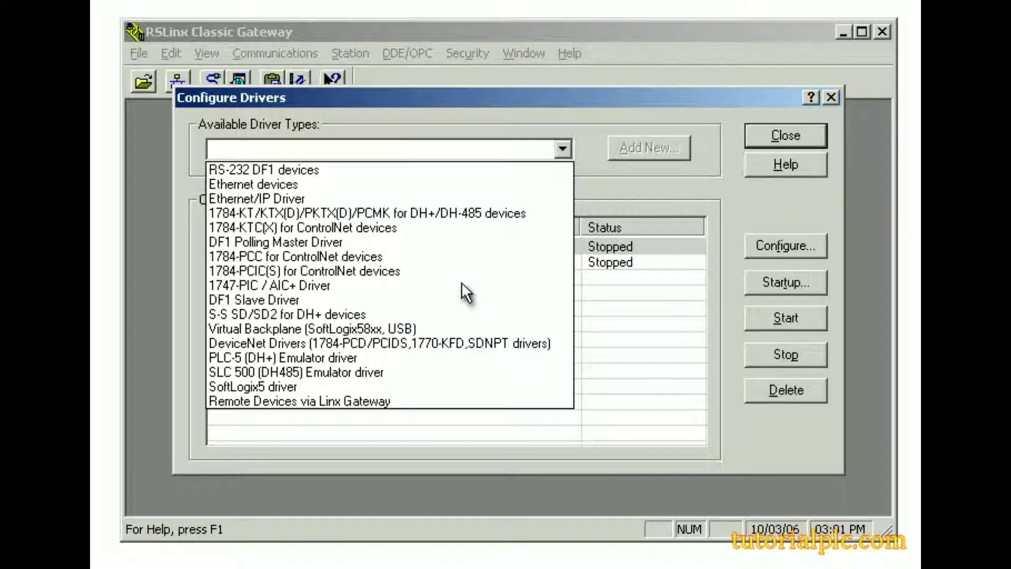
{"action": "left_click", "coordinate": [385, 374]}
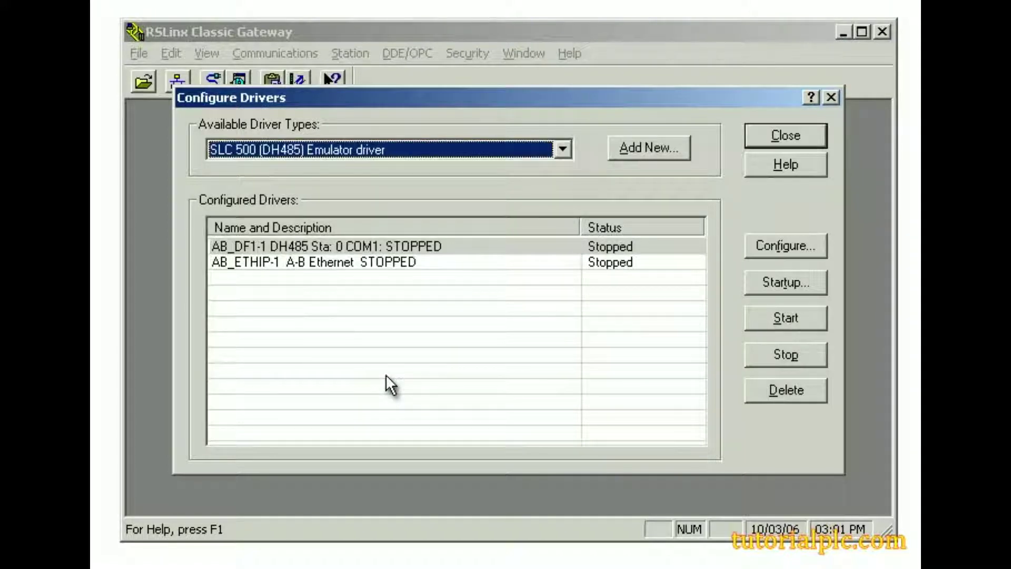
{"action": "left_click", "coordinate": [677, 155]}
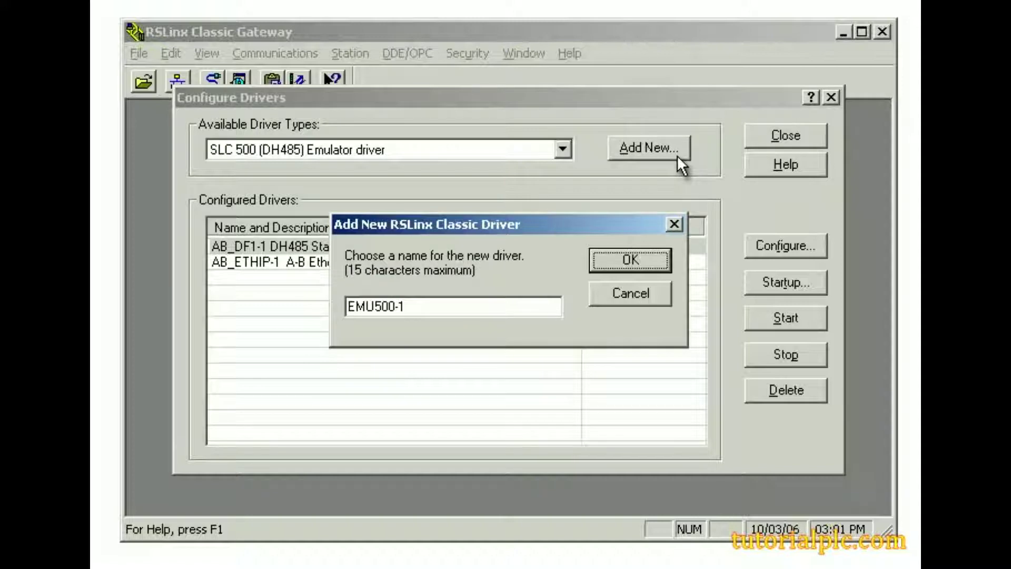
Step: Accept the name EMU500-1, set station 02 named Emulator, and close Configure Drivers
{"action": "left_click", "coordinate": [656, 260]}
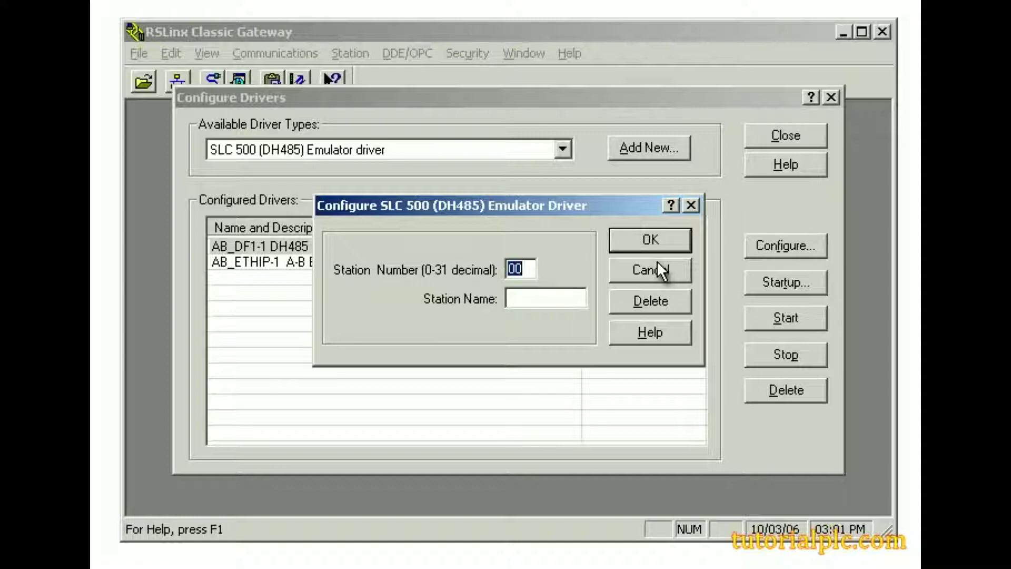
{"action": "type", "text": "02"}
{"action": "left_click", "coordinate": [576, 299]}
{"action": "type", "text": "Emulator"}
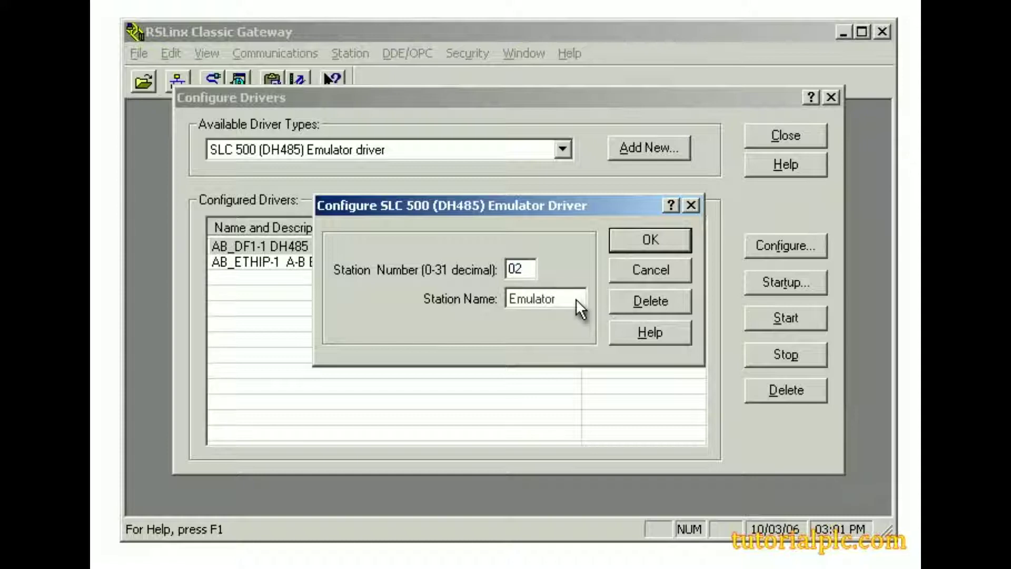
{"action": "left_click", "coordinate": [615, 242]}
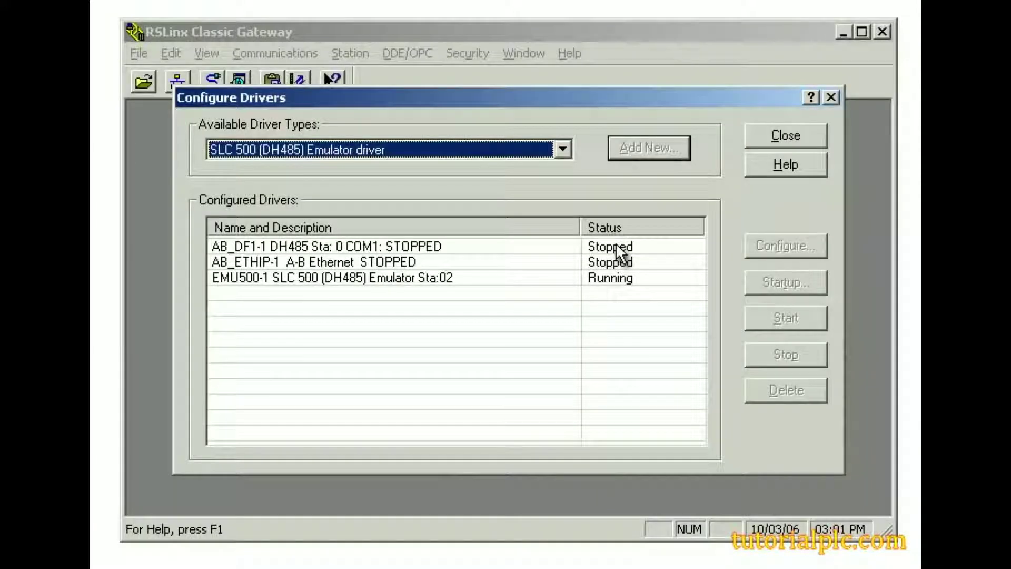
{"action": "left_click", "coordinate": [753, 137]}
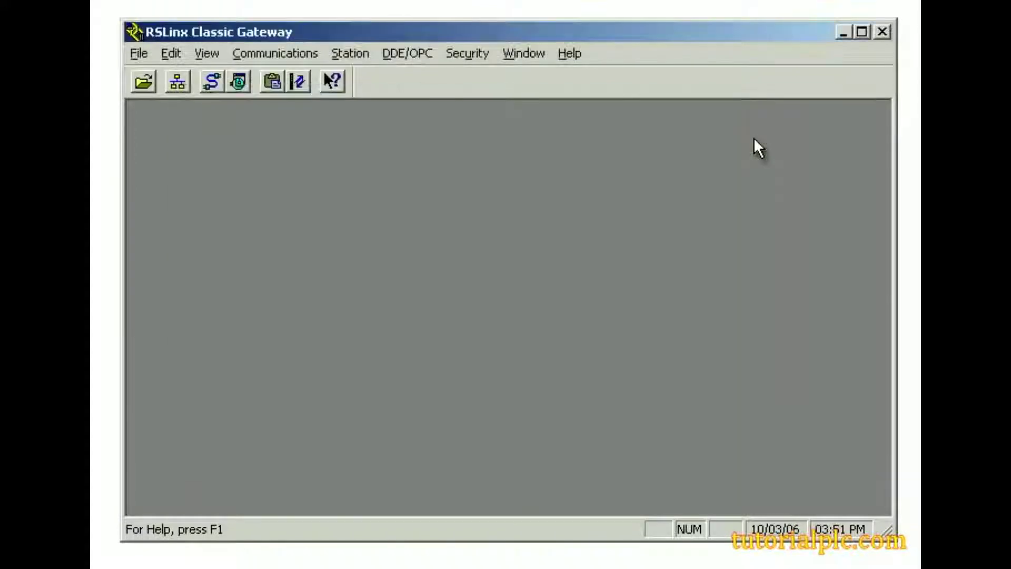
Step: Browse the EMU500-1, DH-485 network in RSWho to find station 02 Emulator
{"action": "left_click", "coordinate": [187, 87]}
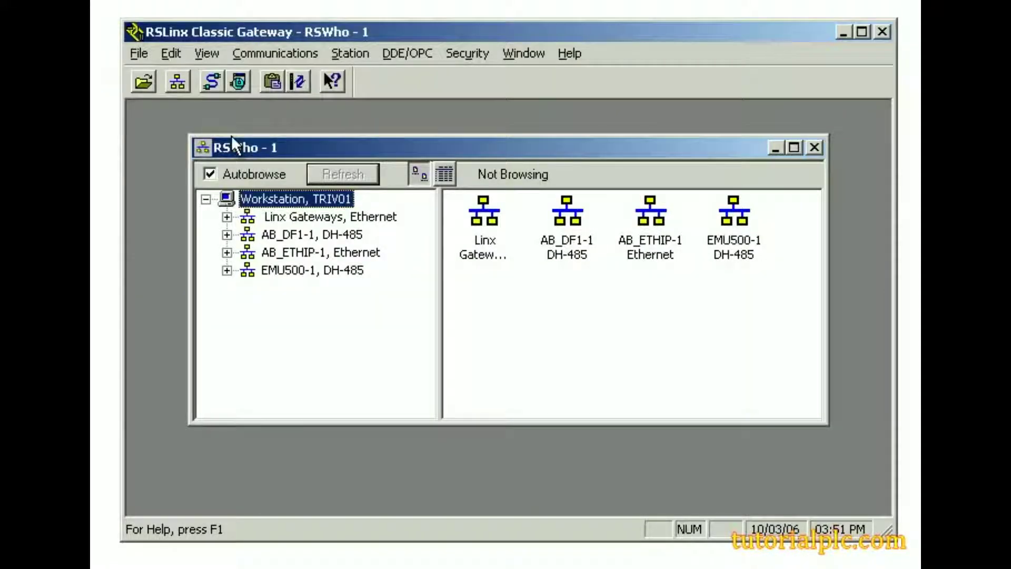
{"action": "left_click", "coordinate": [364, 272]}
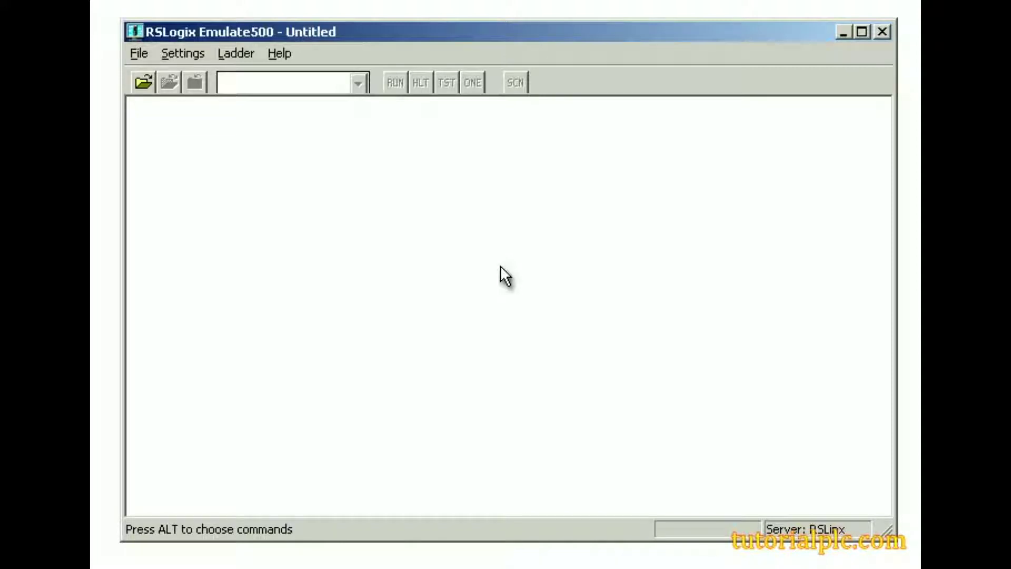
Step: Open IC500DMO.RSS from the Project folder in RSLogix Emulate 500
{"action": "left_click", "coordinate": [148, 56]}
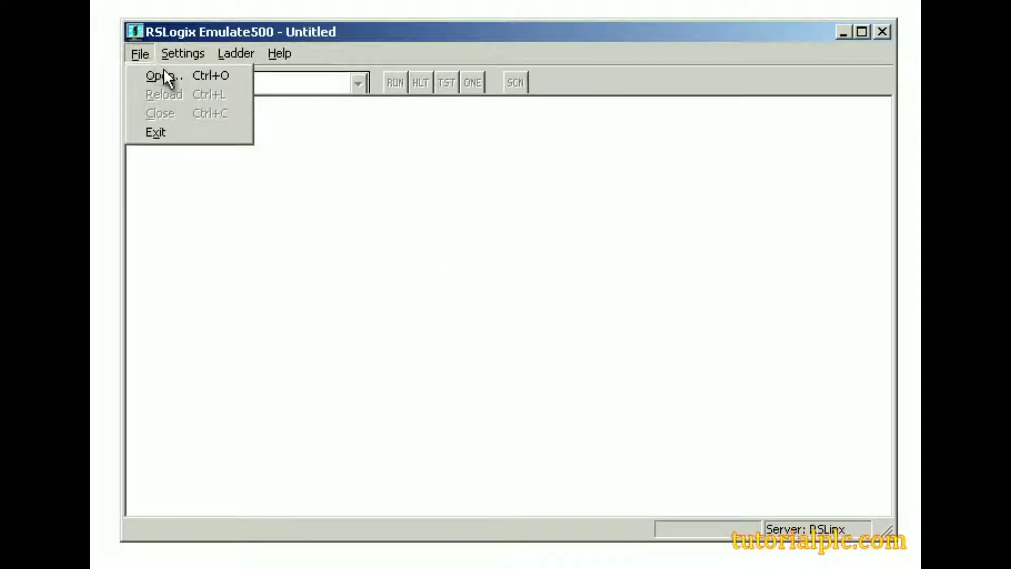
{"action": "left_click", "coordinate": [178, 78]}
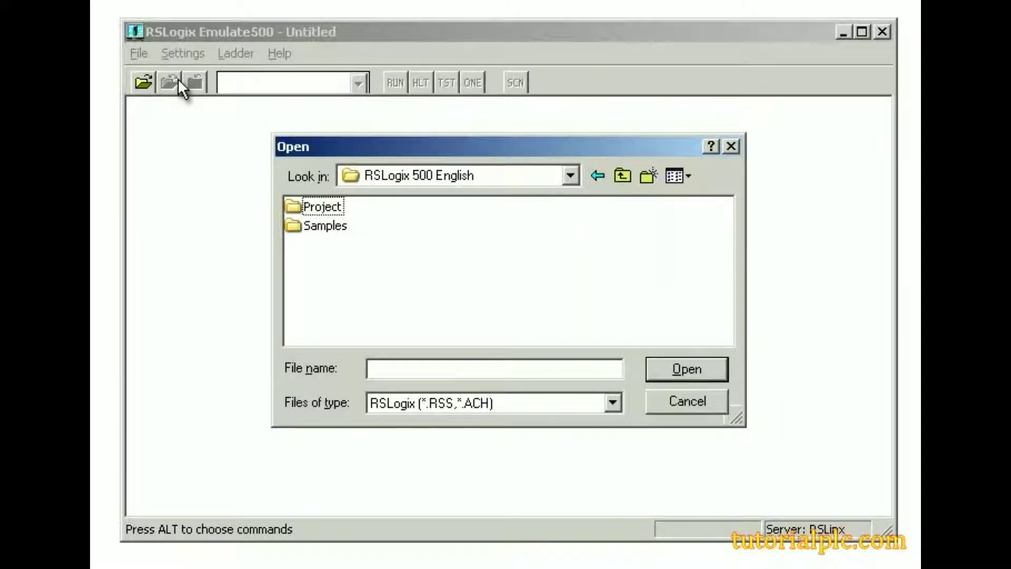
{"action": "double_click", "coordinate": [337, 208]}
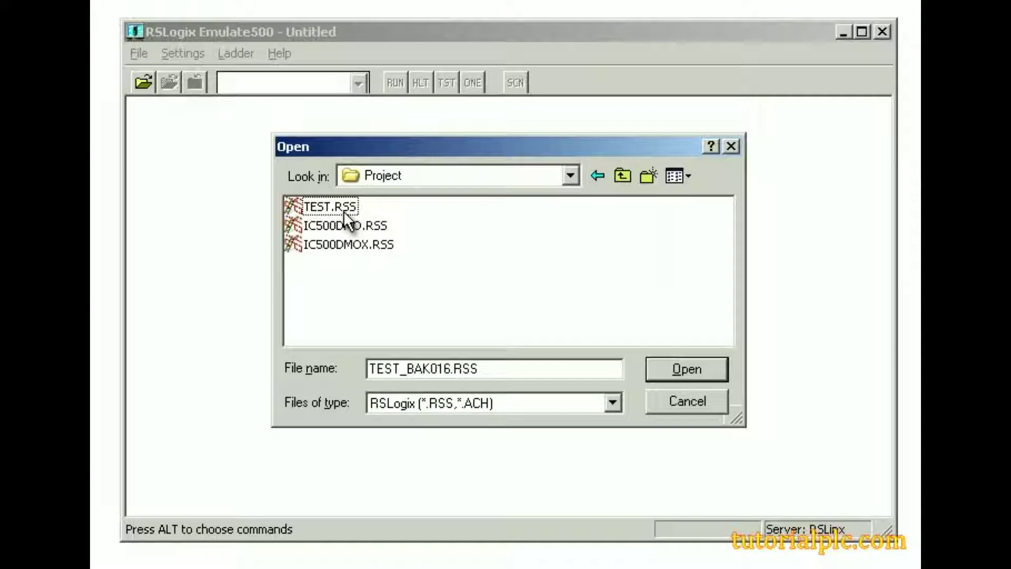
{"action": "left_click", "coordinate": [390, 228]}
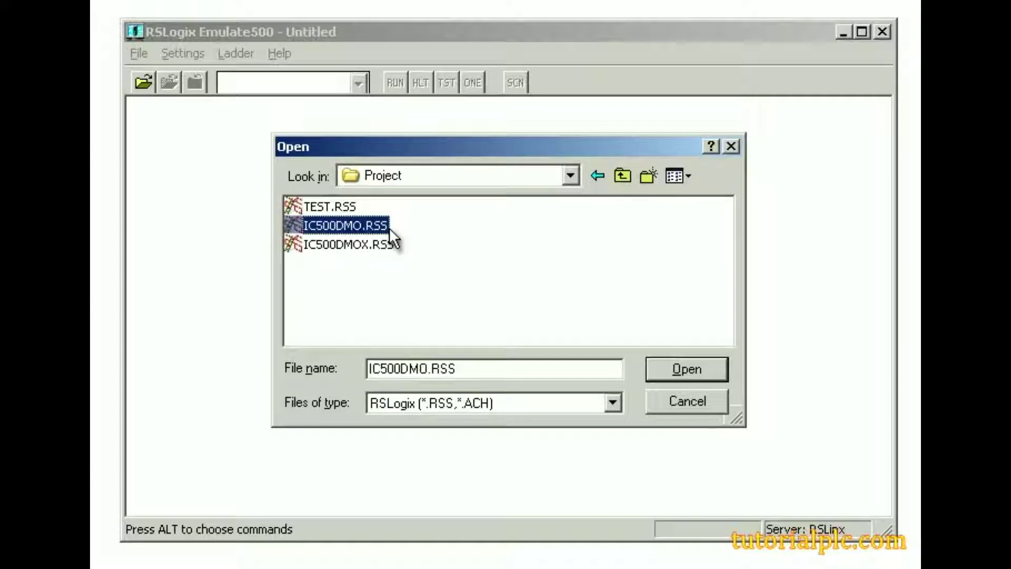
{"action": "left_click", "coordinate": [659, 372]}
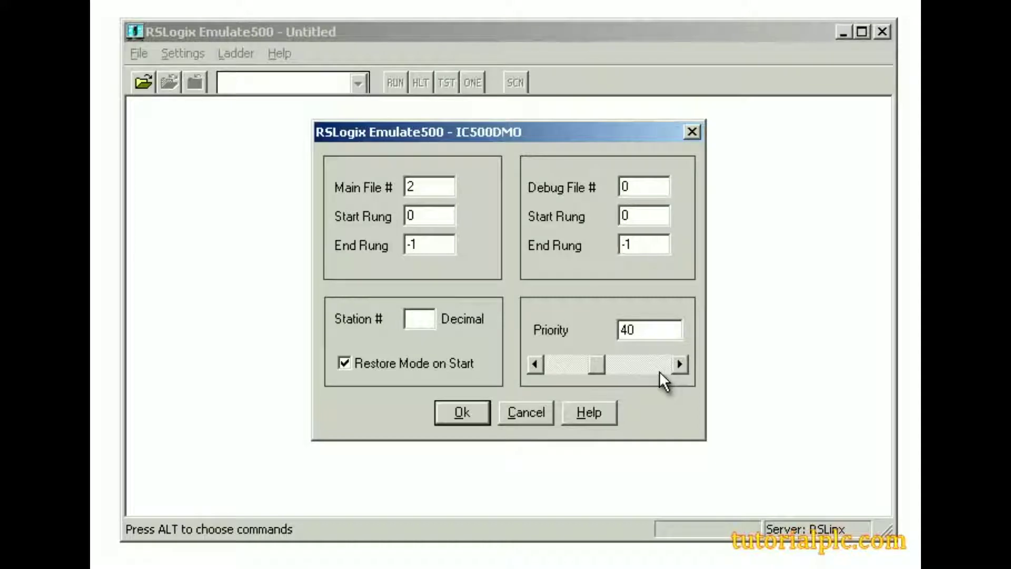
Step: Select the End Rung value in the IC500DMO emulation settings for editing
{"action": "double_click", "coordinate": [445, 245]}
Step: Set End Rung to 0 and emulation Priority to 35, then confirm the settings
{"action": "type", "text": "0"}
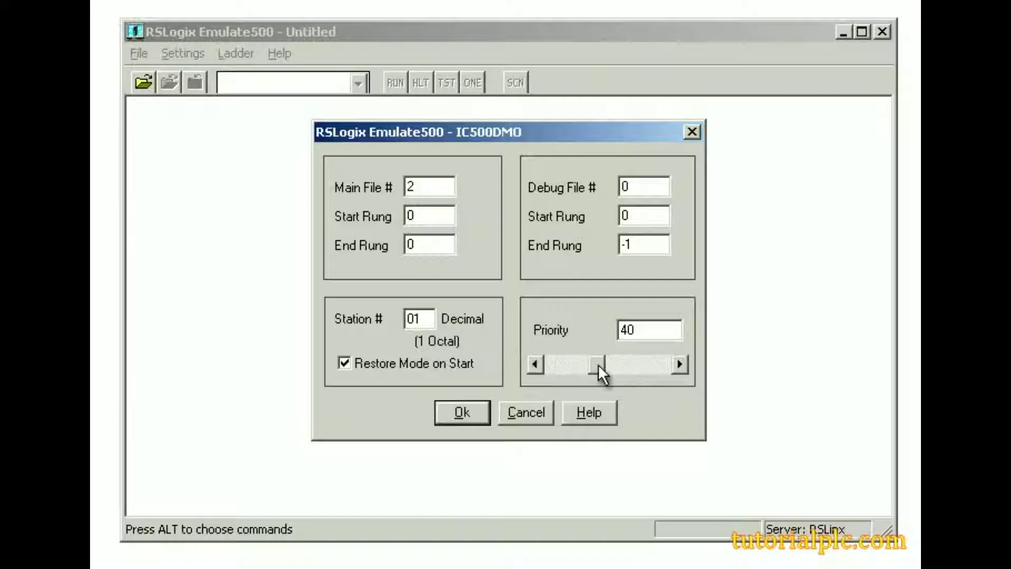
{"action": "left_click_drag", "start_coordinate": [615, 365], "coordinate": [620, 366]}
{"action": "left_click_drag", "start_coordinate": [620, 367], "coordinate": [580, 374]}
{"action": "left_click_drag", "start_coordinate": [582, 365], "coordinate": [591, 368]}
{"action": "left_click", "coordinate": [478, 409]}
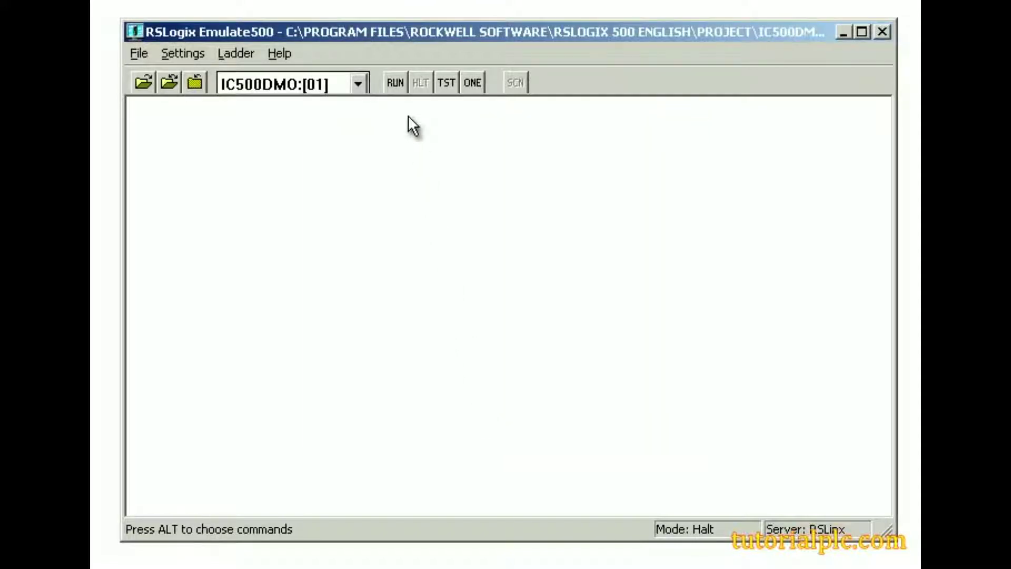
Step: Switch the emulator running IC500DMO to Run mode
{"action": "left_click", "coordinate": [401, 88]}
{"action": "left_click", "coordinate": [205, 56]}
Step: Reopen the IC500DMO emulation settings and retype End Rung starting with '-'
{"action": "left_click", "coordinate": [228, 75]}
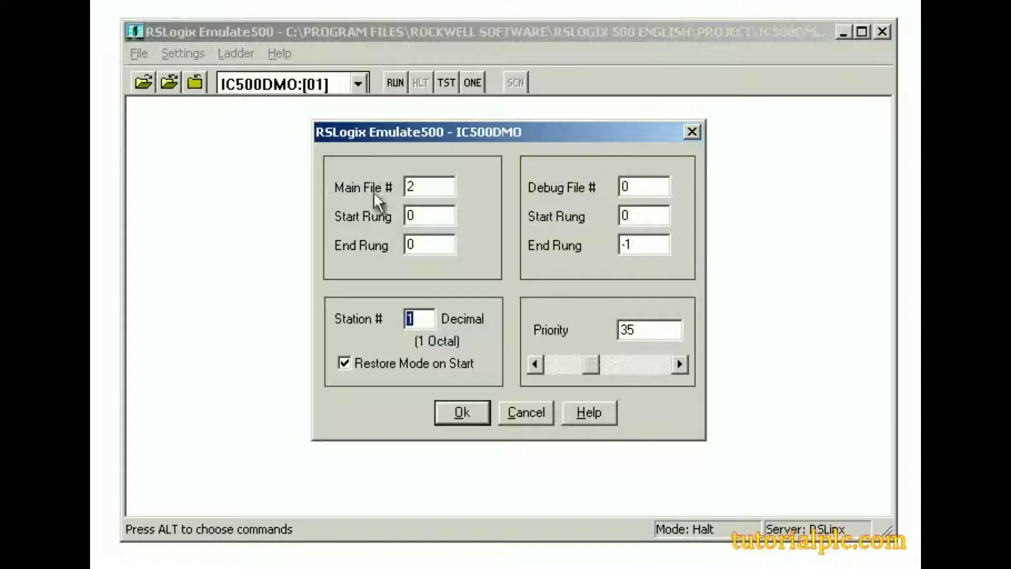
{"action": "double_click", "coordinate": [442, 249]}
{"action": "type", "text": "-"}
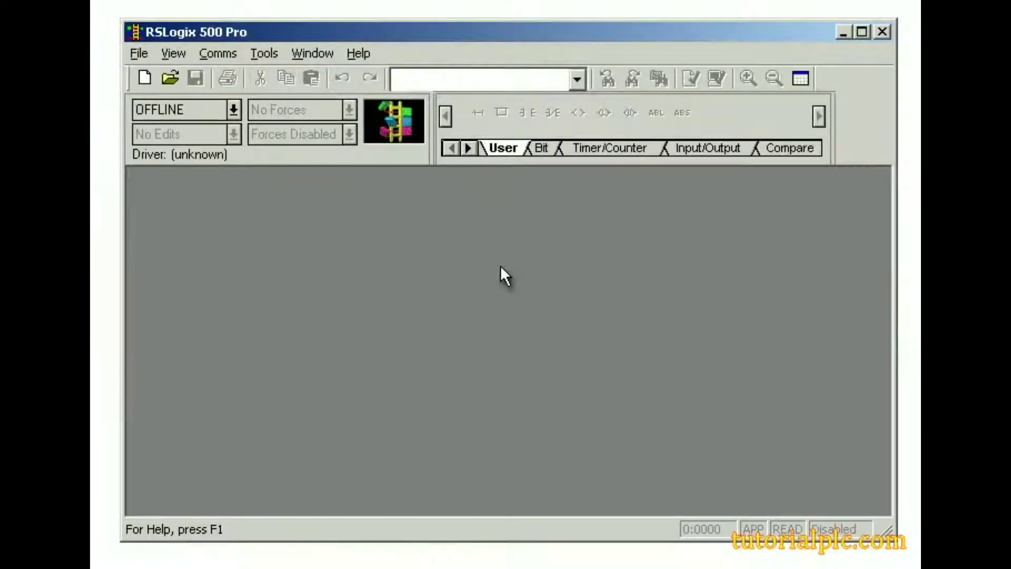
Step: Reopen IC500DMO.RSS in RSLogix 500 Pro from the recent files list
{"action": "left_click", "coordinate": [146, 54]}
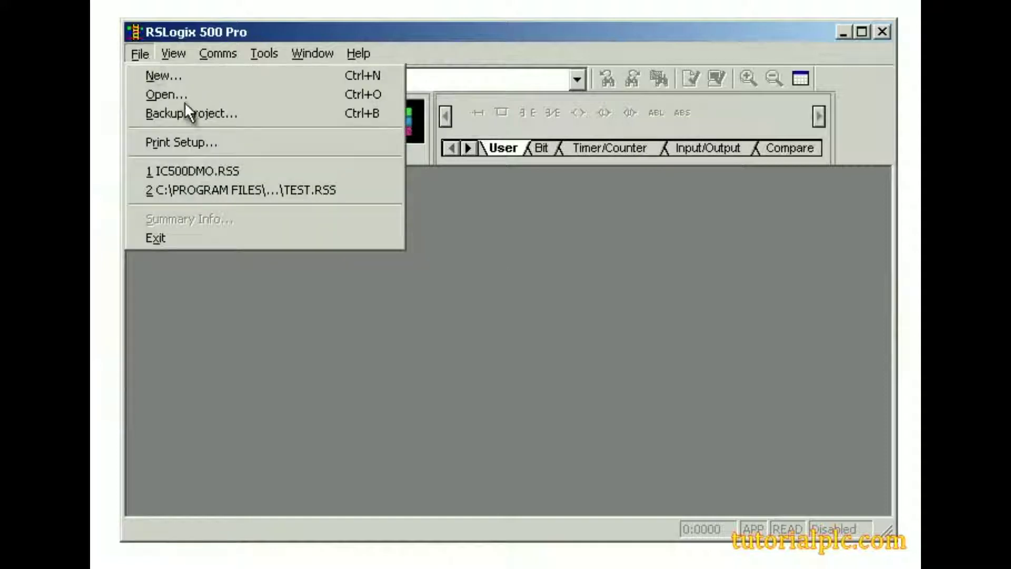
{"action": "left_click", "coordinate": [241, 172]}
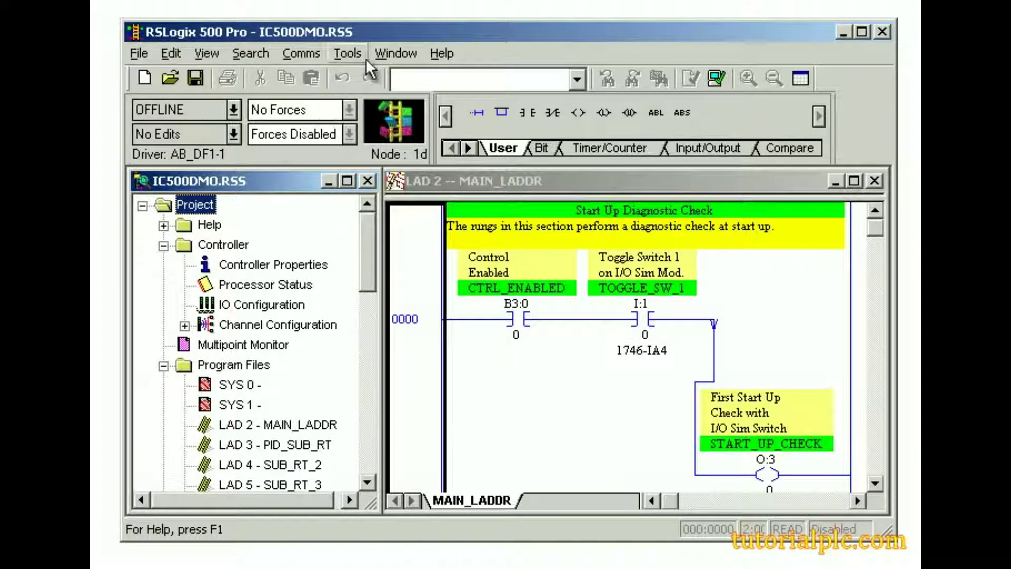
Step: Set system communications to driver EMU500-1 with processor node 1, then browse for processors
{"action": "left_click", "coordinate": [347, 54]}
{"action": "left_click", "coordinate": [396, 75]}
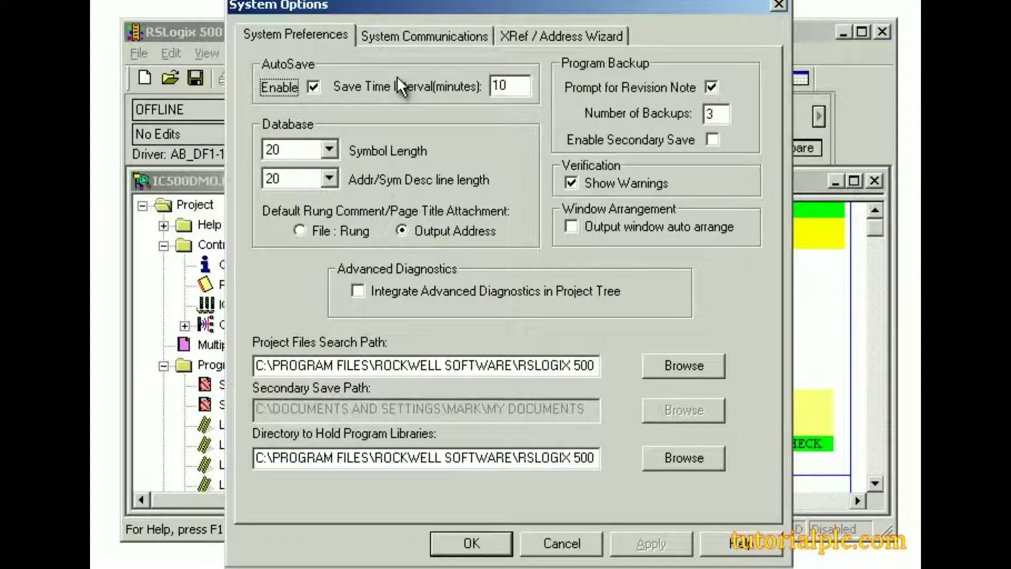
{"action": "left_click", "coordinate": [402, 41]}
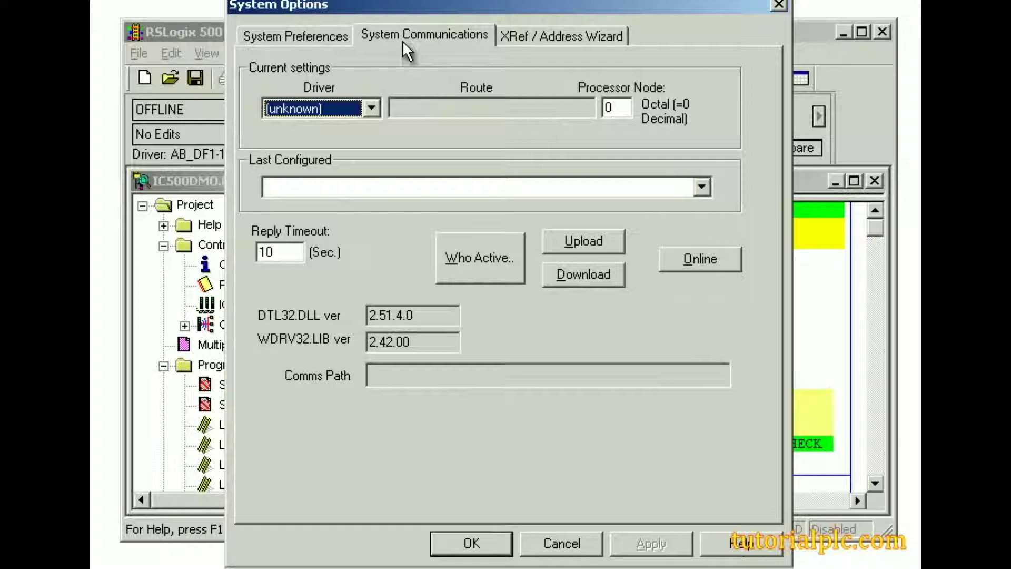
{"action": "left_click", "coordinate": [374, 113]}
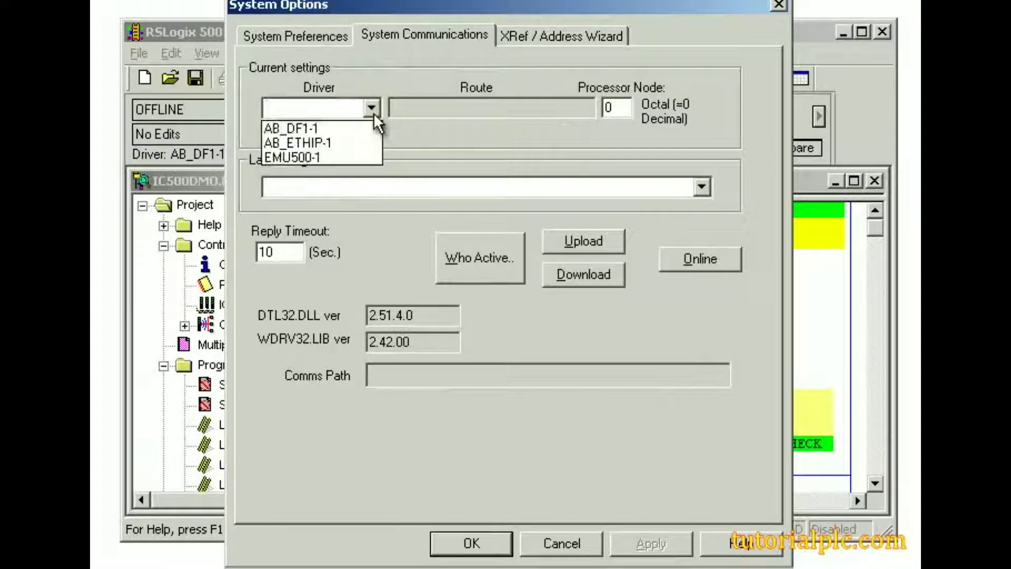
{"action": "left_click", "coordinate": [325, 158]}
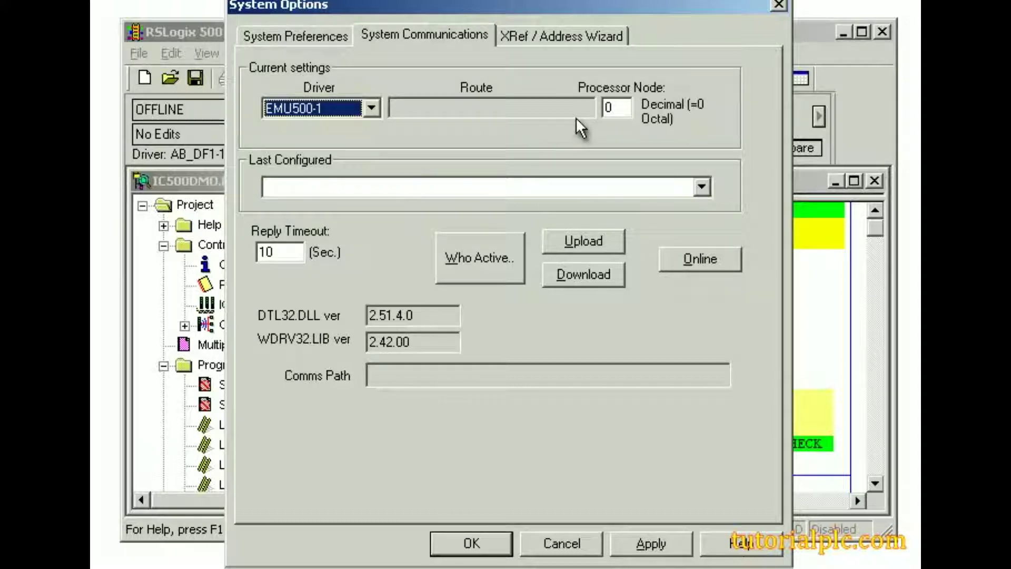
{"action": "double_click", "coordinate": [626, 109]}
{"action": "type", "text": "1"}
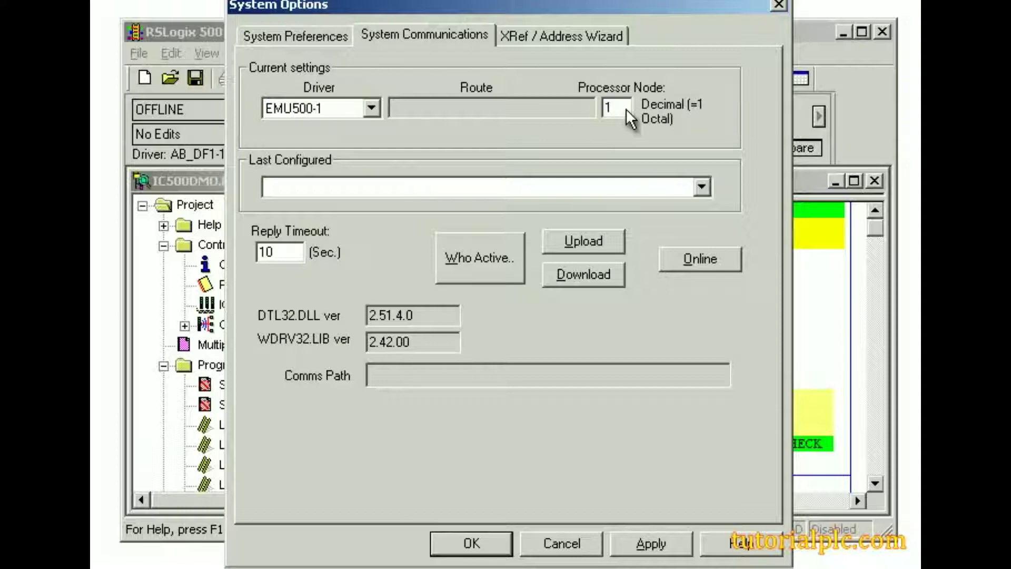
{"action": "left_click", "coordinate": [510, 270]}
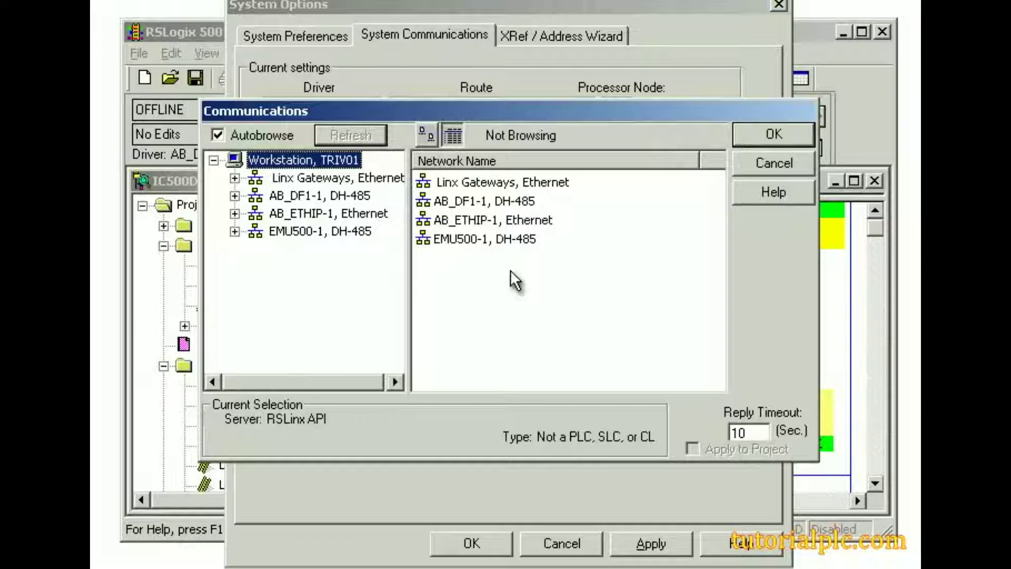
Step: Select node 01 (SLC-5/05, IC500DMO) on EMU500-1 as the comms path TRIV01!EMU500-1\1
{"action": "left_click", "coordinate": [374, 235]}
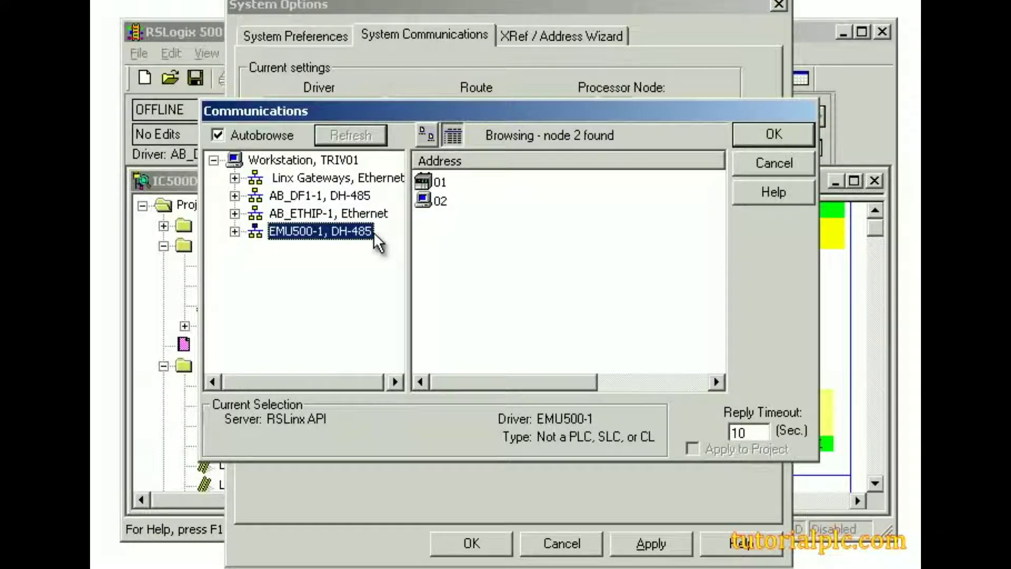
{"action": "left_click", "coordinate": [448, 188]}
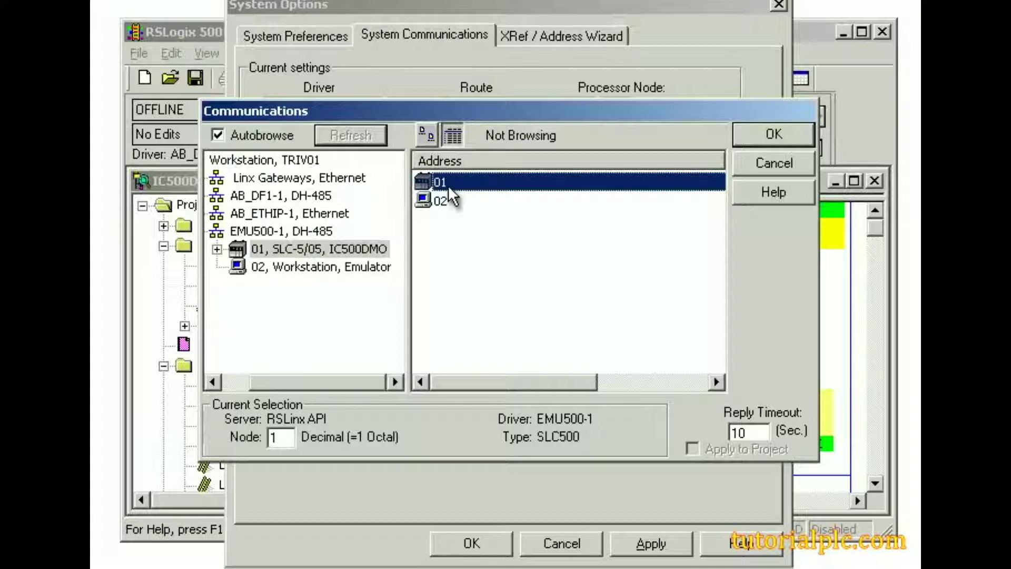
{"action": "left_click", "coordinate": [746, 136]}
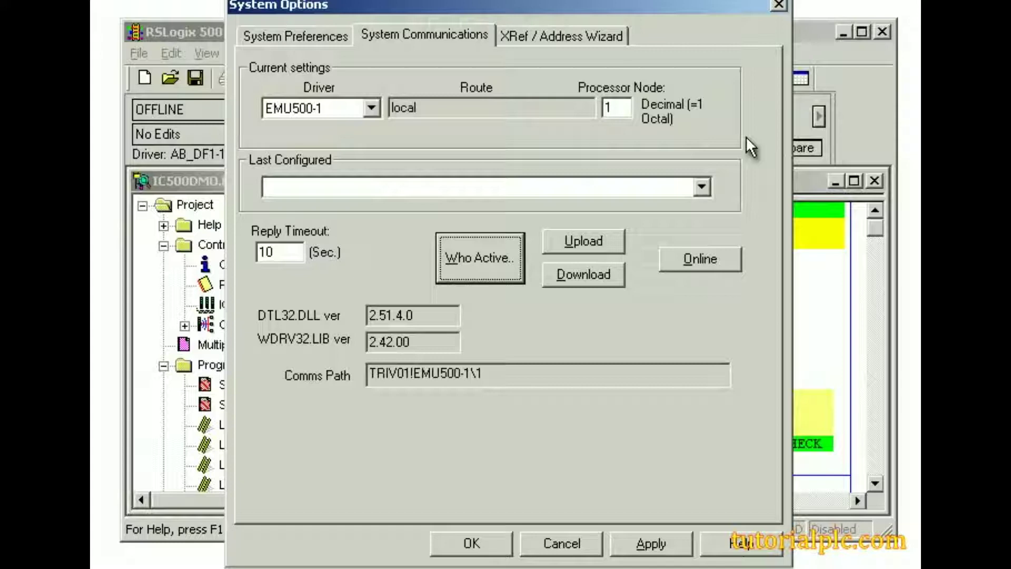
Step: Apply the communication settings and download IC500DMO to node 1 with revision note 'Use Node 1'
{"action": "left_click", "coordinate": [674, 535]}
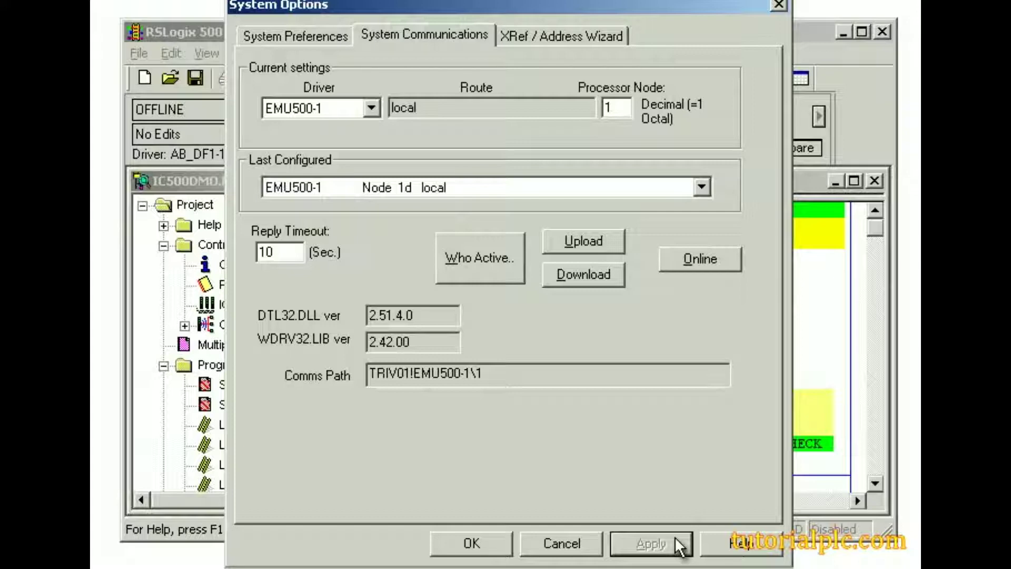
{"action": "left_click", "coordinate": [617, 277]}
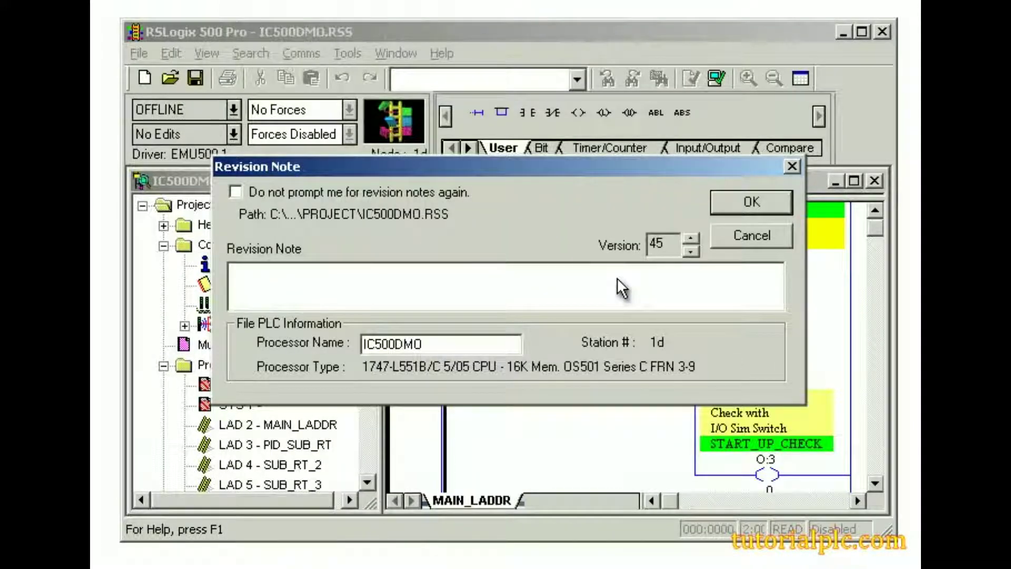
{"action": "type", "text": "Use Node 1"}
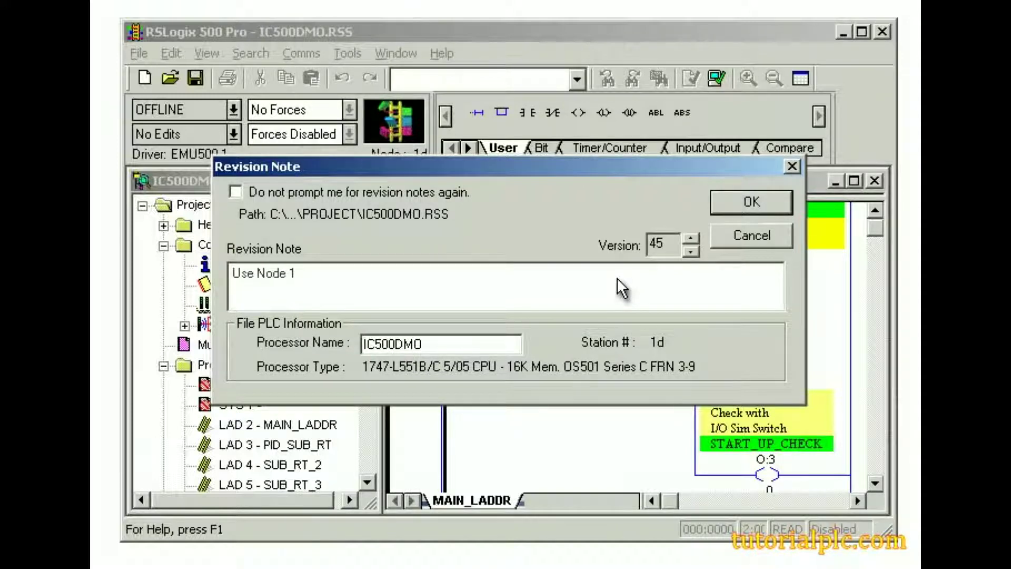
{"action": "left_click", "coordinate": [727, 206]}
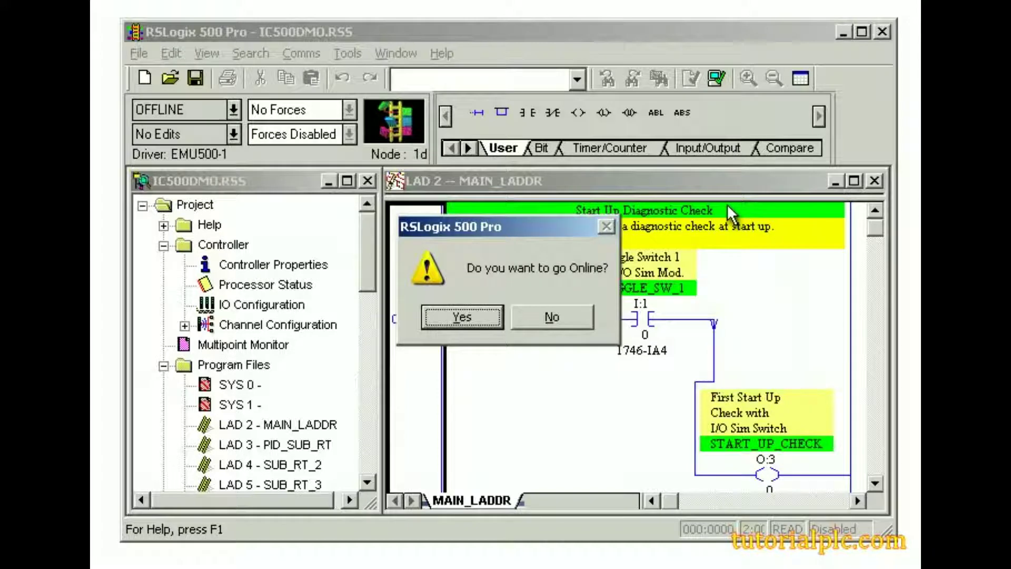
Step: Go online and switch the emulated processor to Remote Run mode
{"action": "left_click", "coordinate": [485, 318]}
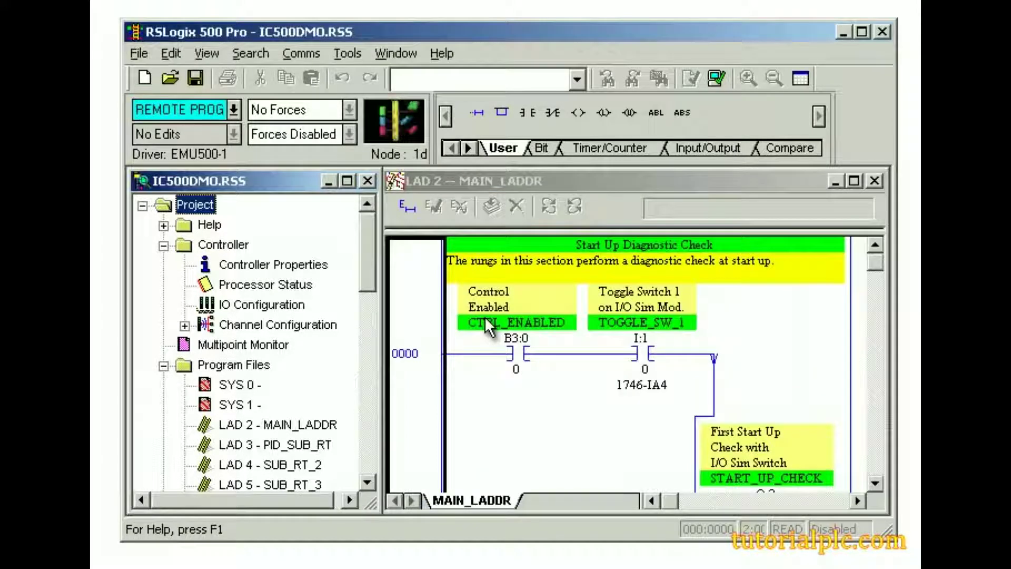
{"action": "left_click", "coordinate": [235, 118]}
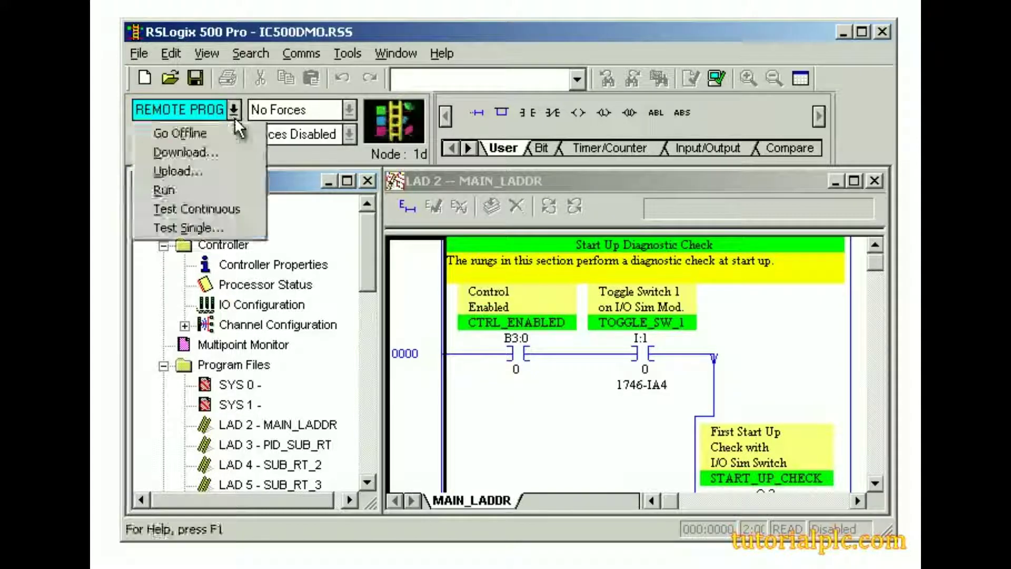
{"action": "left_click", "coordinate": [182, 192]}
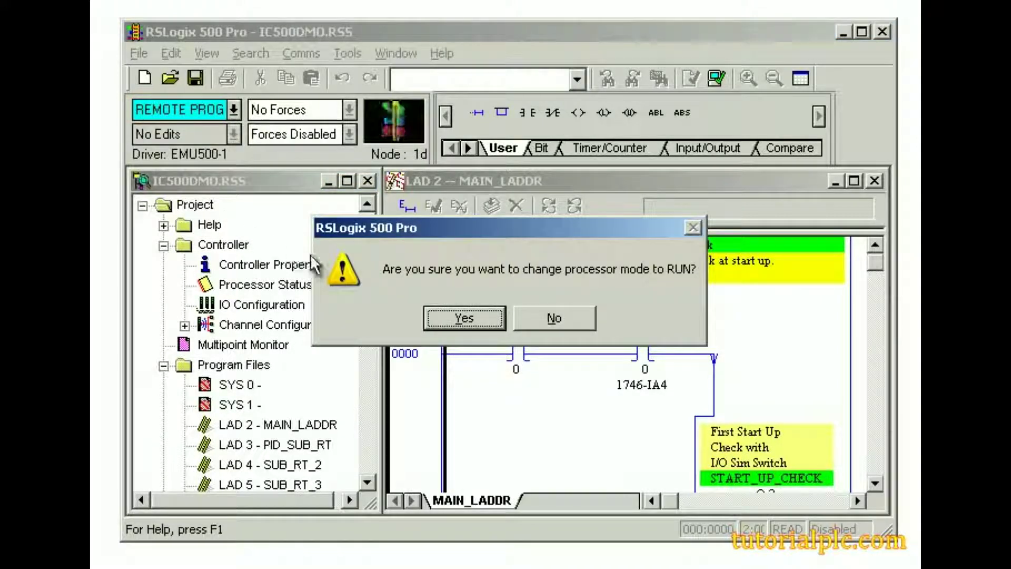
{"action": "left_click", "coordinate": [438, 317]}
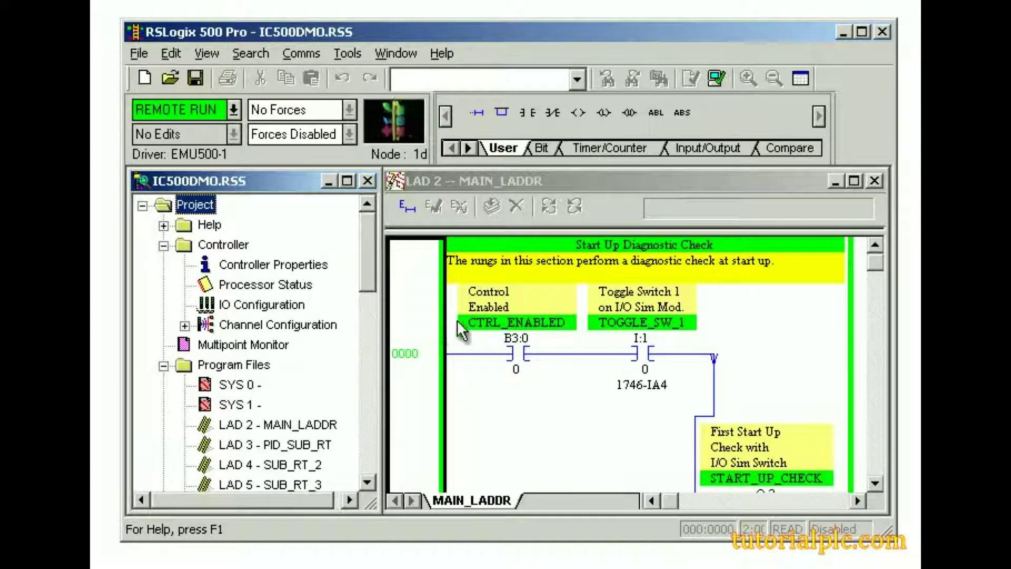
{"action": "right_click", "coordinate": [638, 360]}
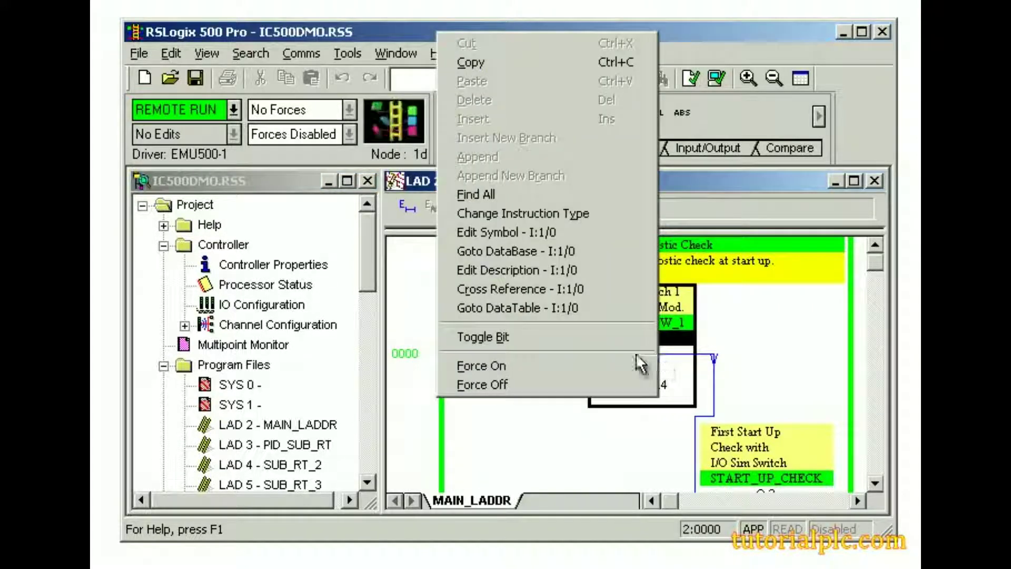
Step: Toggle input bit I:1/0 on in rung 0000 so its contact energizes
{"action": "left_click", "coordinate": [513, 337]}
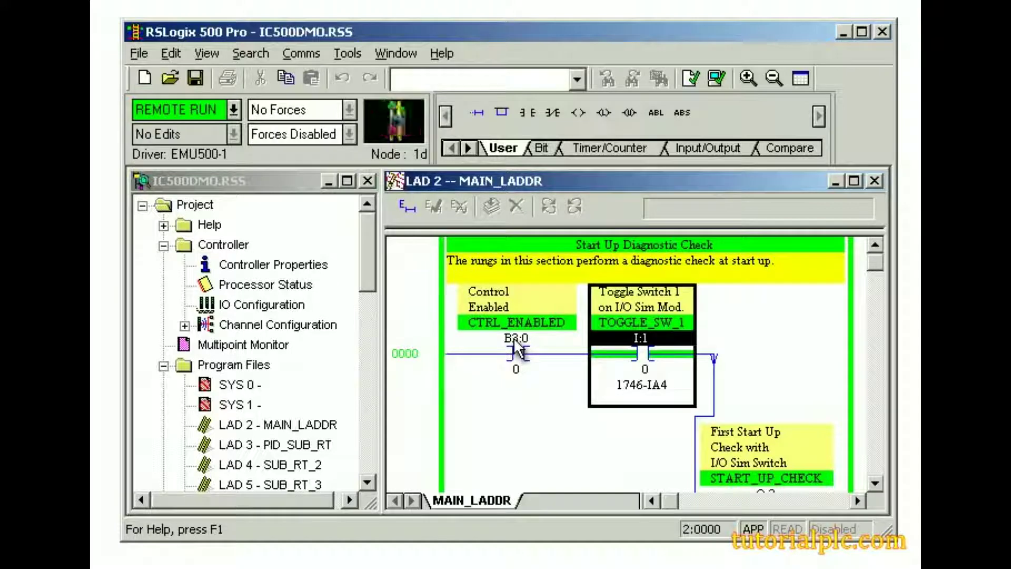